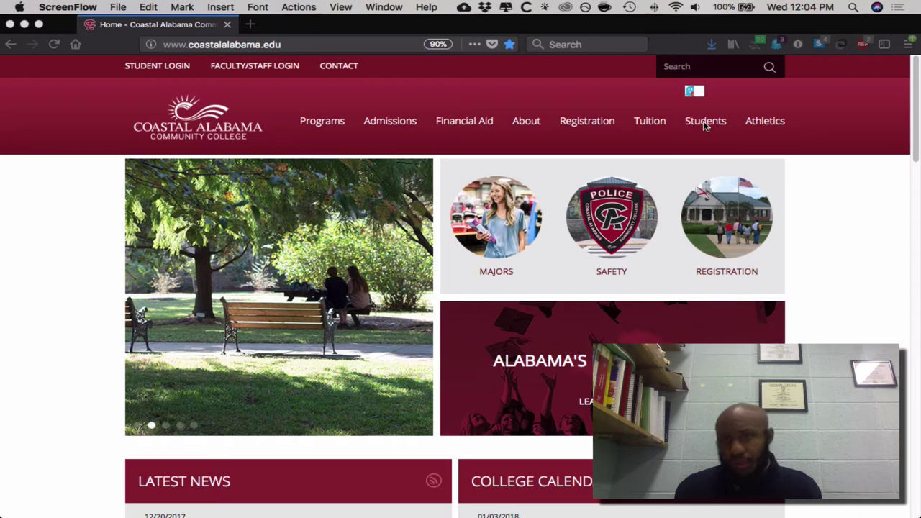
Reveal the homepage's student resource links, such as Canvas, STARS and Bookstore
click(711, 128)
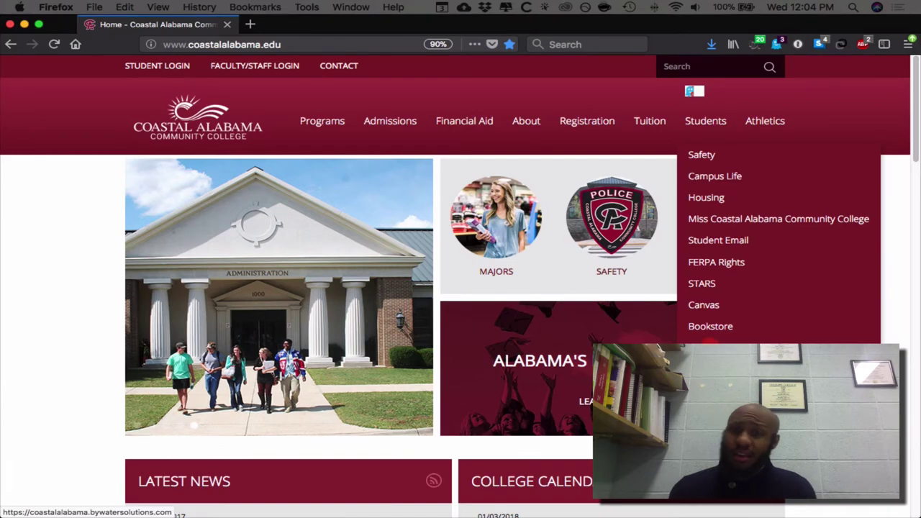
Go through the Koha library catalog to the Alabama Virtual Library homepage
click(708, 344)
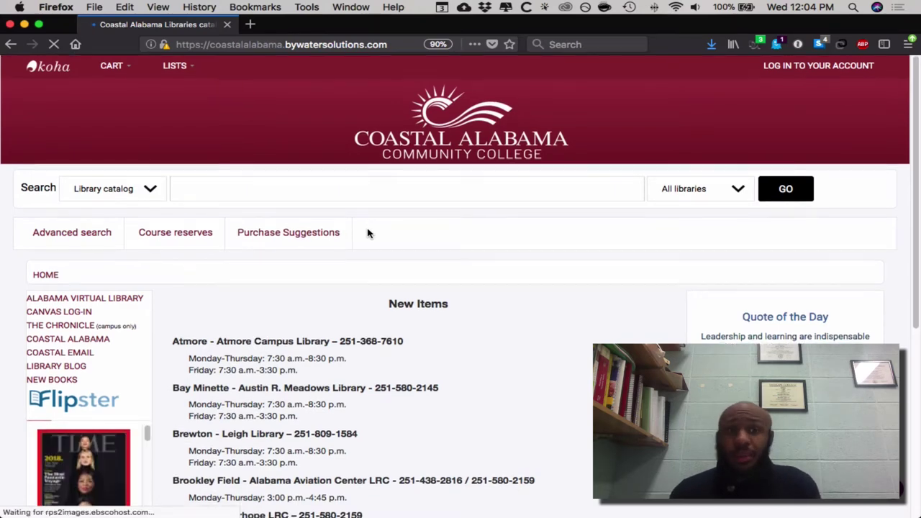
scroll(367, 233, down, 1)
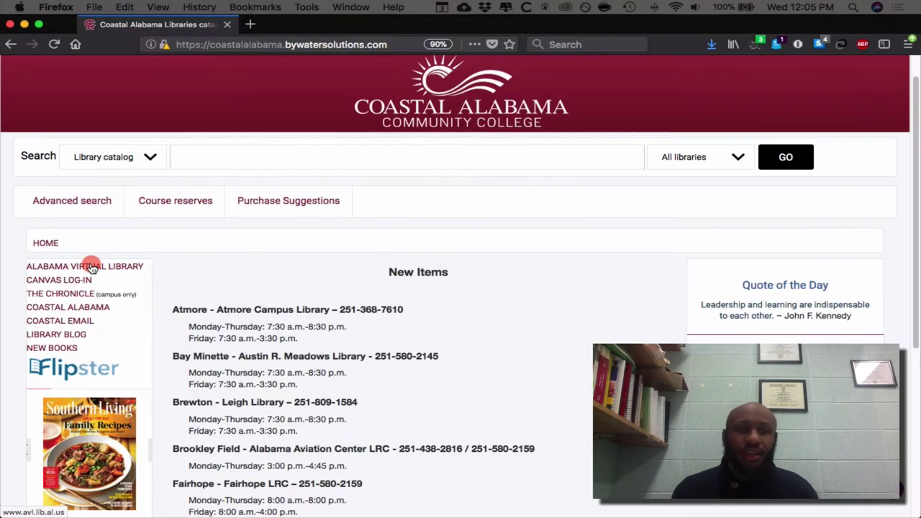
click(92, 269)
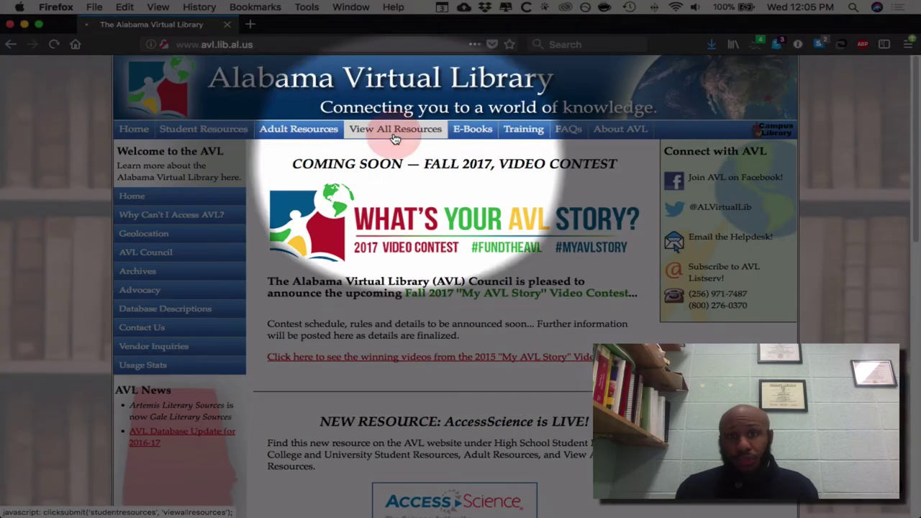
List every Alabama Virtual Library database on the View All Resources page
click(394, 129)
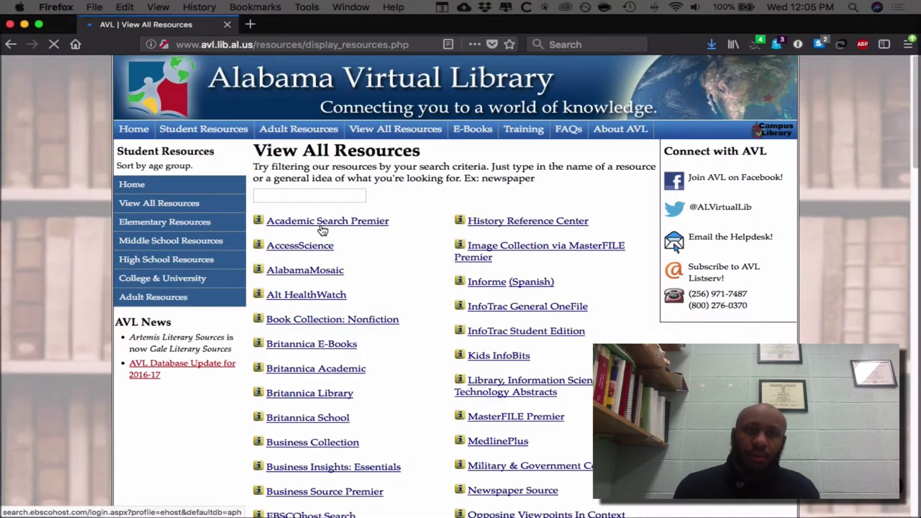
Open Academic Search Premier in EBSCOhost and scroll down to the search limiters
click(322, 229)
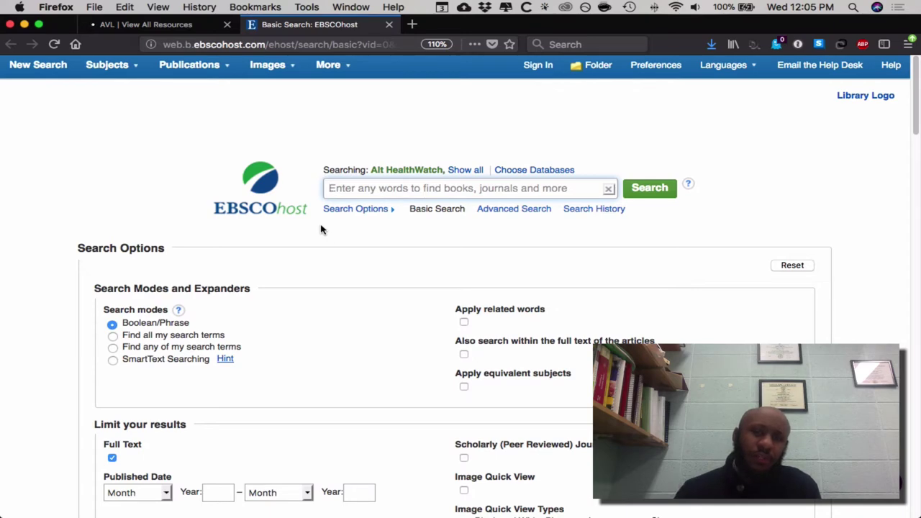
scroll(680, 269, down, 3)
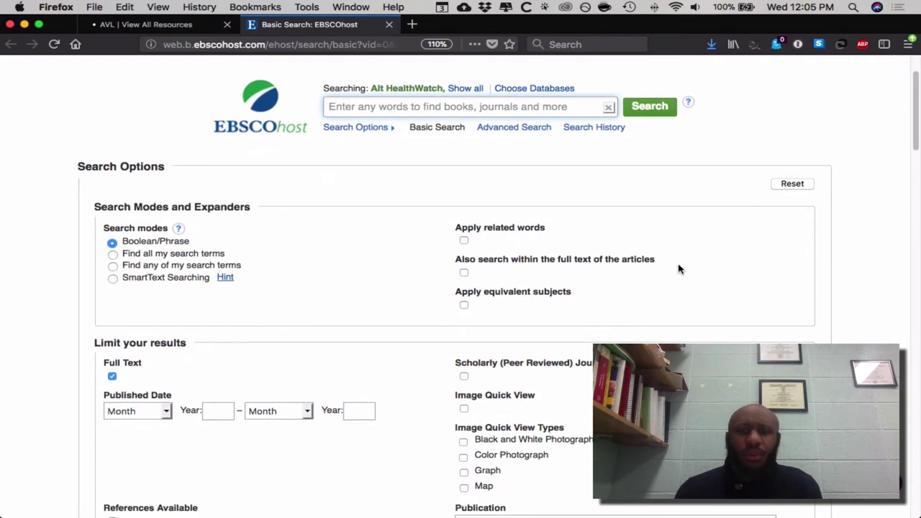
scroll(678, 268, down, 2)
scroll(669, 302, down, 4)
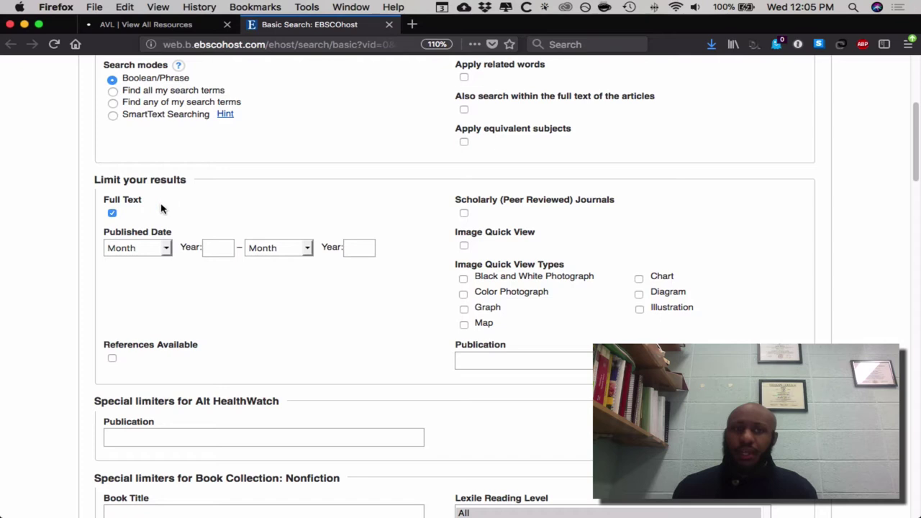
Limit the publication to The Scientific American, with Full Text checked
click(485, 359)
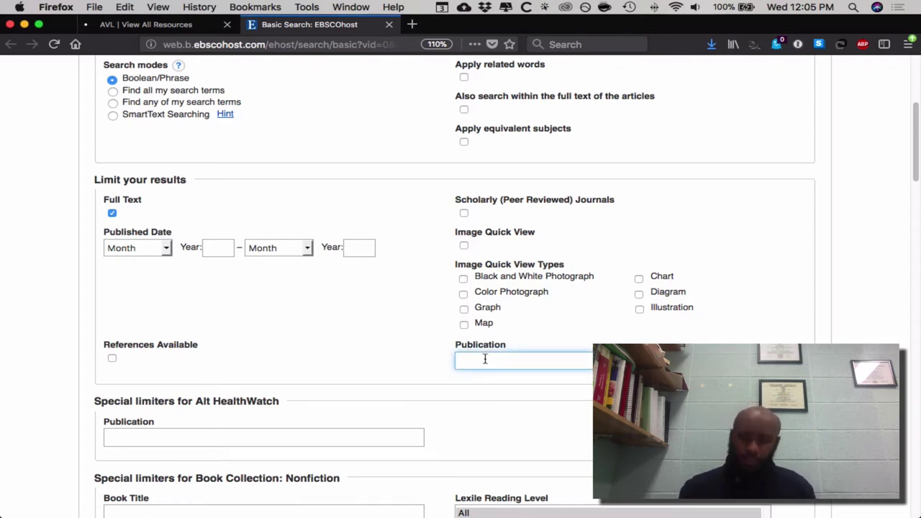
text(The Scientific American)
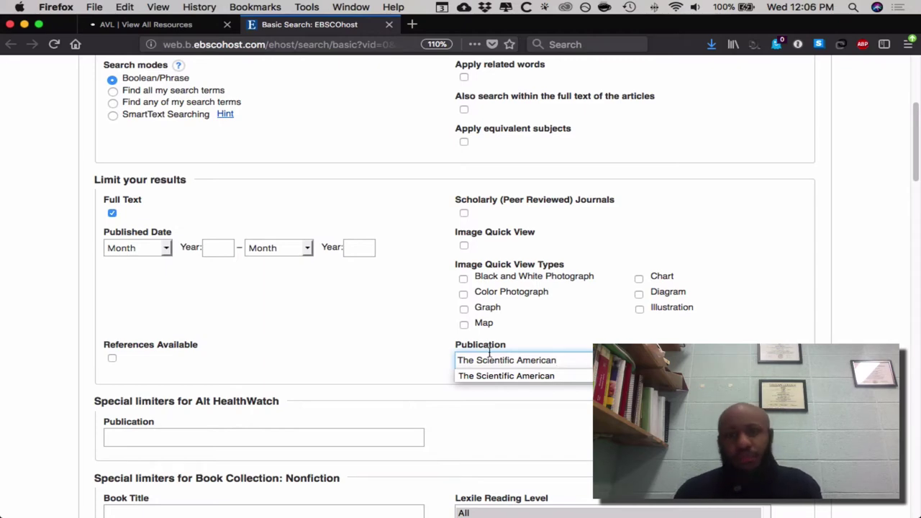
scroll(772, 341, down, 1)
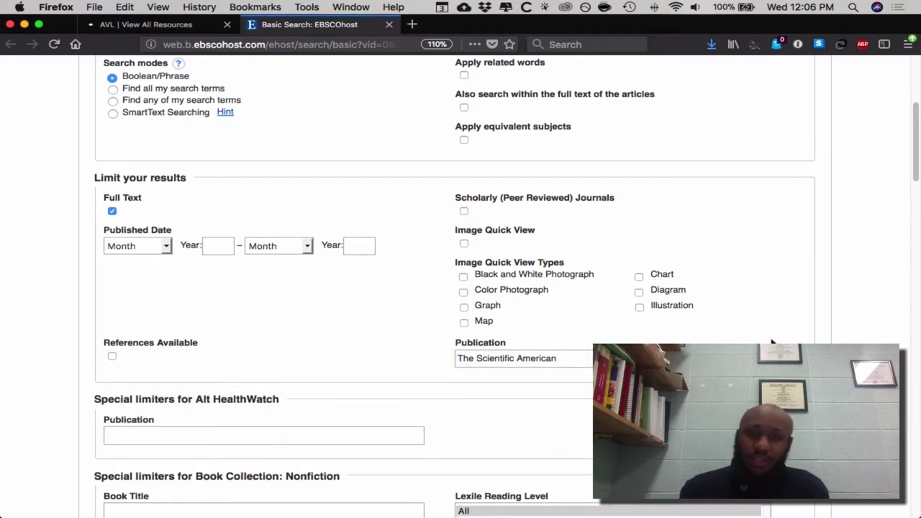
scroll(771, 341, down, 2)
scroll(771, 341, down, 5)
scroll(772, 341, down, 6)
scroll(771, 341, down, 7)
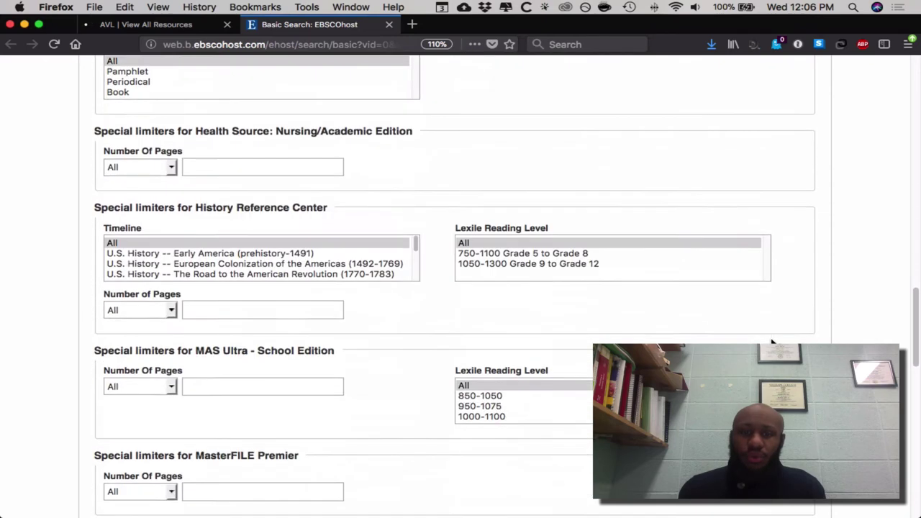
scroll(771, 341, down, 7)
scroll(772, 341, down, 7)
scroll(771, 341, down, 7)
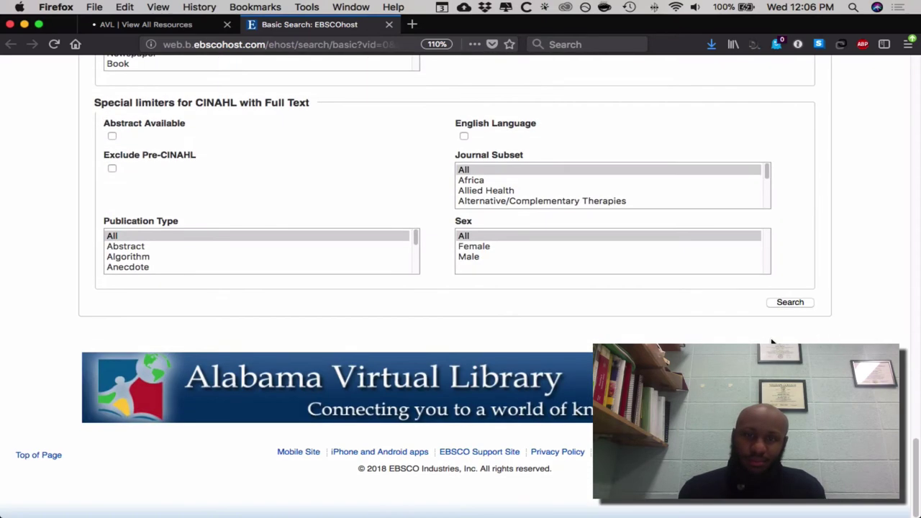
Apply the limits and search for 'pollination', returning 8 full-text results
click(790, 304)
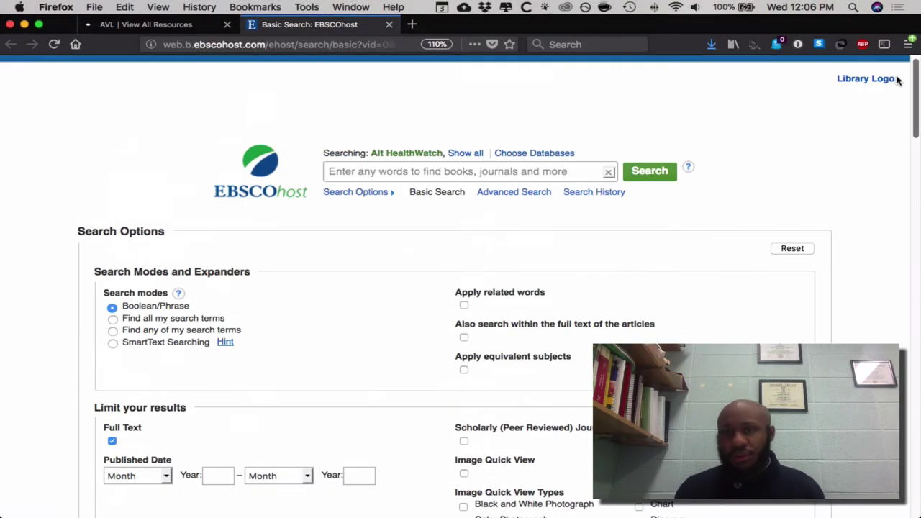
click(561, 189)
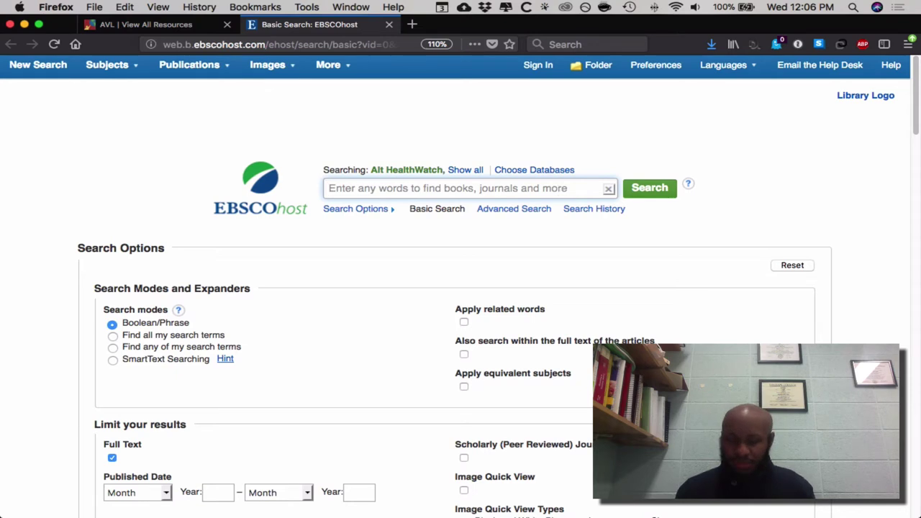
text(pollination)
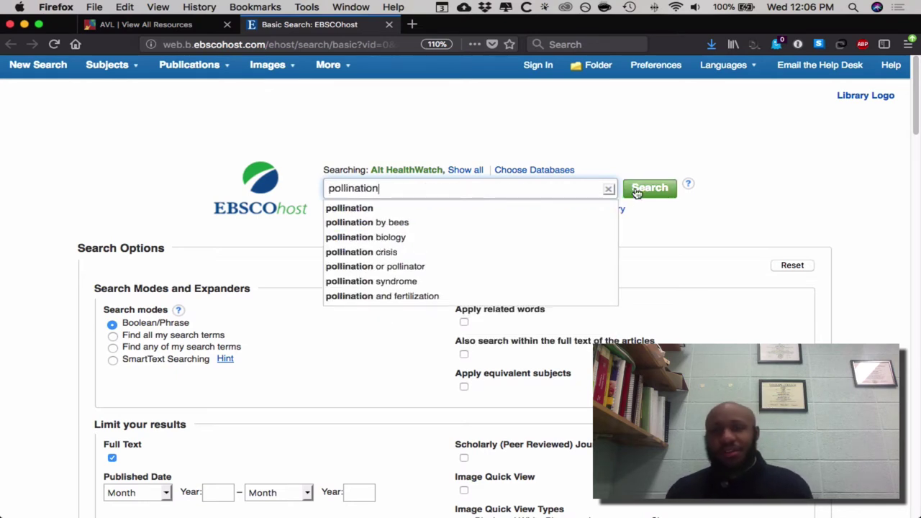
click(628, 191)
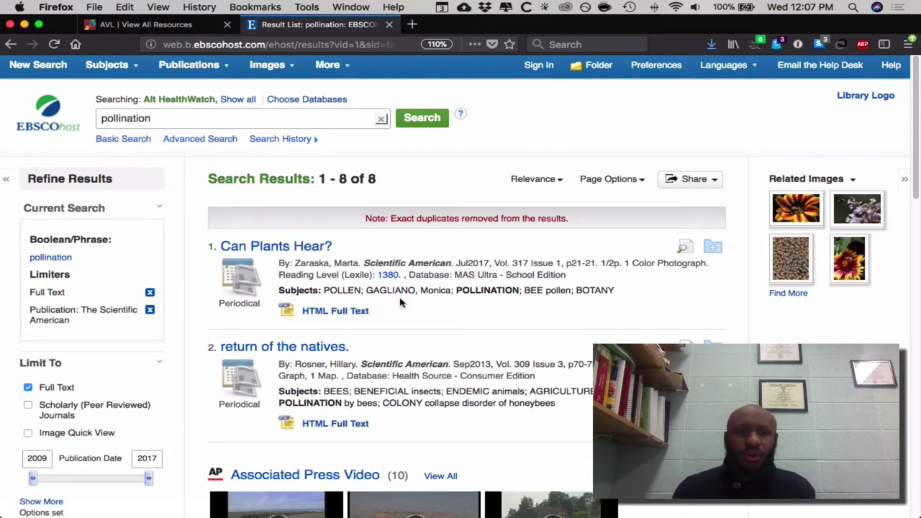
Read the HTML full text of 'Can Plants Hear?' (Scientific American, July 2017)
click(324, 314)
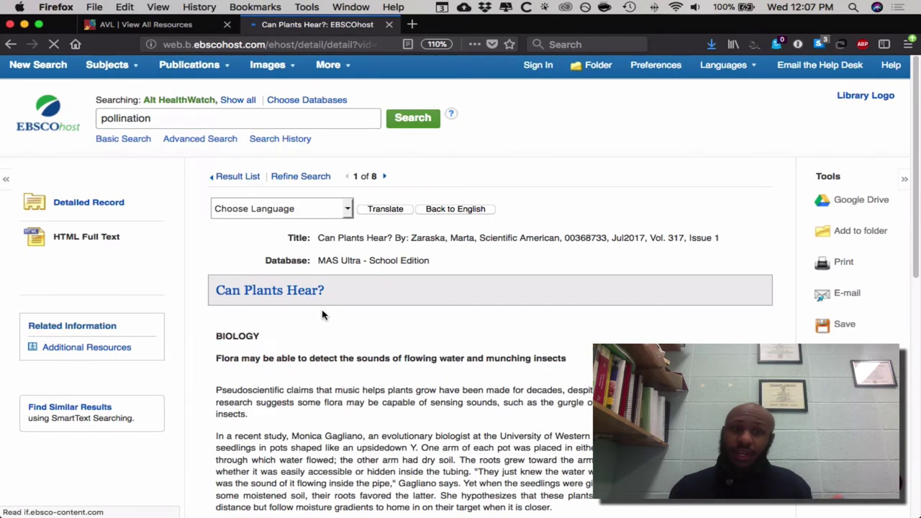
scroll(610, 298, down, 2)
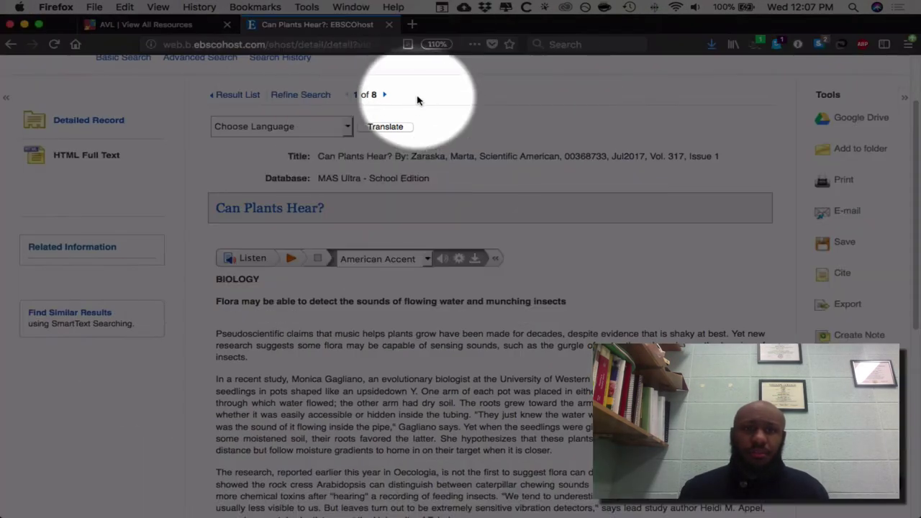
scroll(607, 334, down, 3)
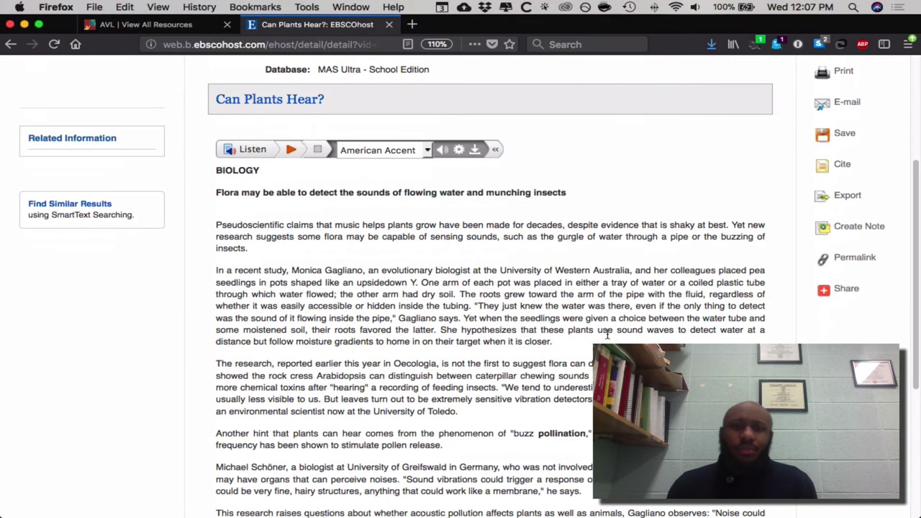
scroll(606, 333, down, 3)
scroll(607, 333, down, 3)
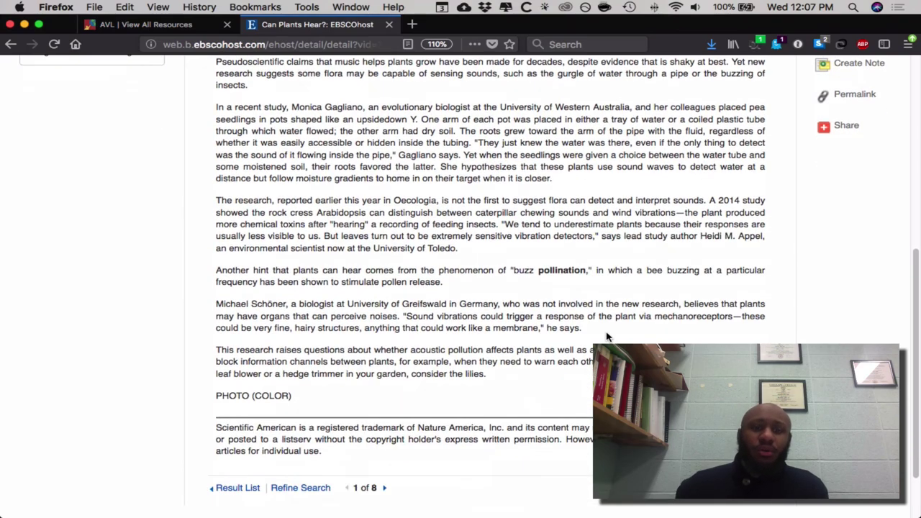
scroll(606, 336, up, 1)
scroll(606, 336, up, 2)
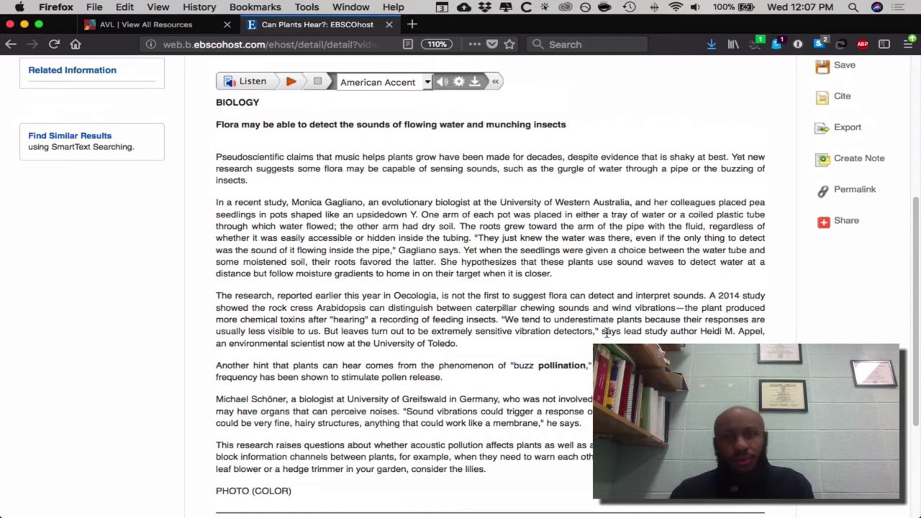
scroll(607, 333, up, 5)
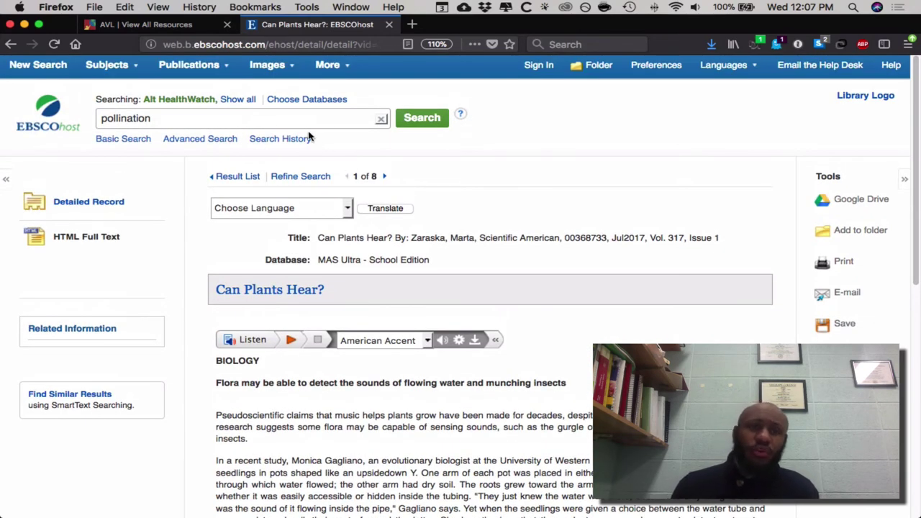
Start a new search limited to the publication The Scientific American
click(41, 66)
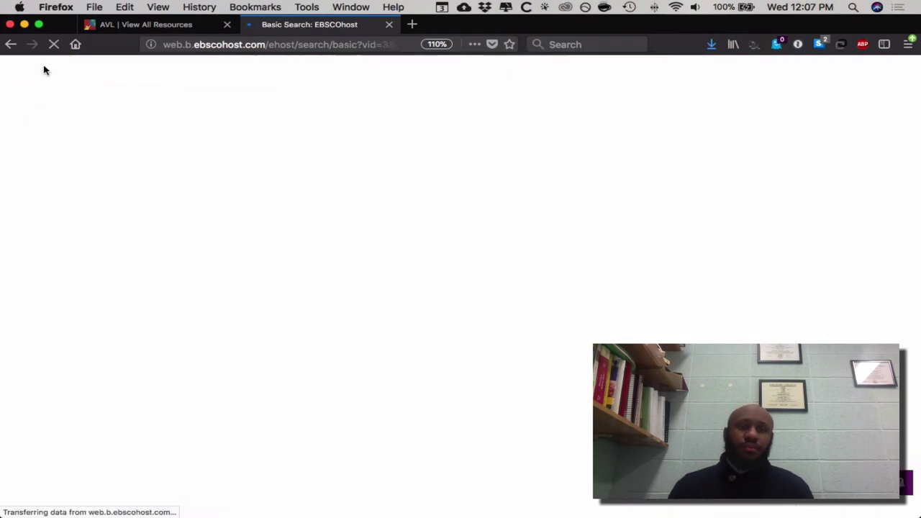
scroll(508, 301, down, 3)
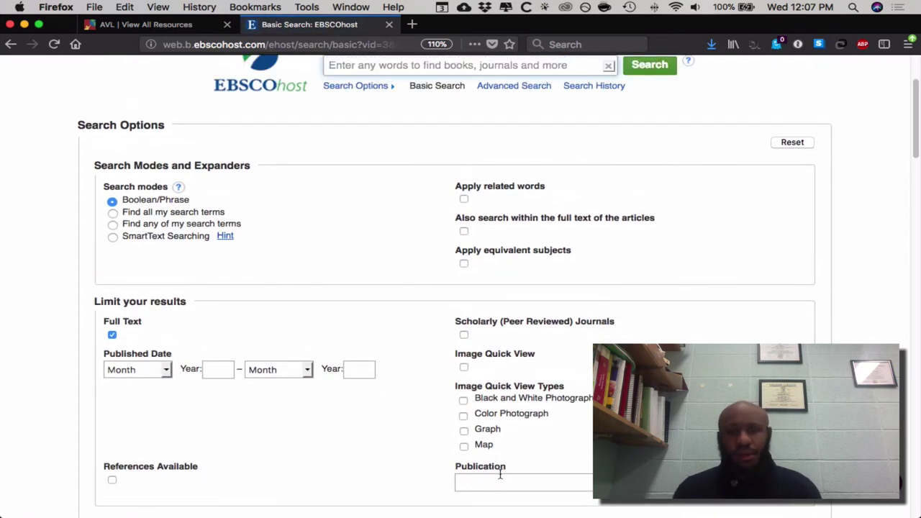
click(501, 476)
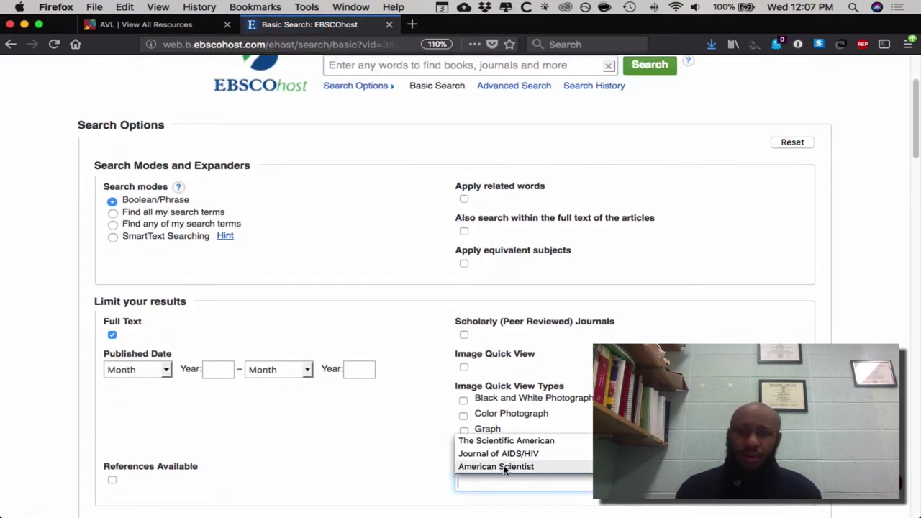
click(505, 441)
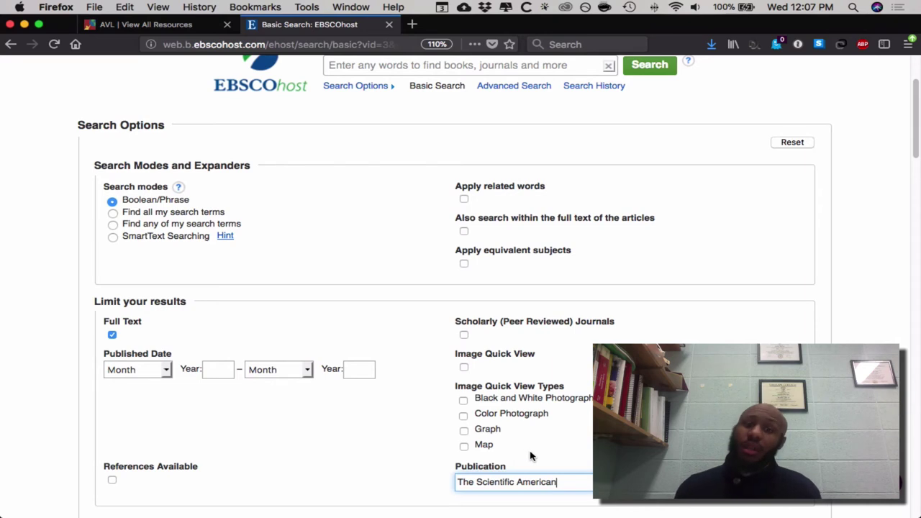
Search for 'population growth', returning 104 results led by 'Six Billion in Africa.'
scroll(482, 323, up, 3)
click(436, 187)
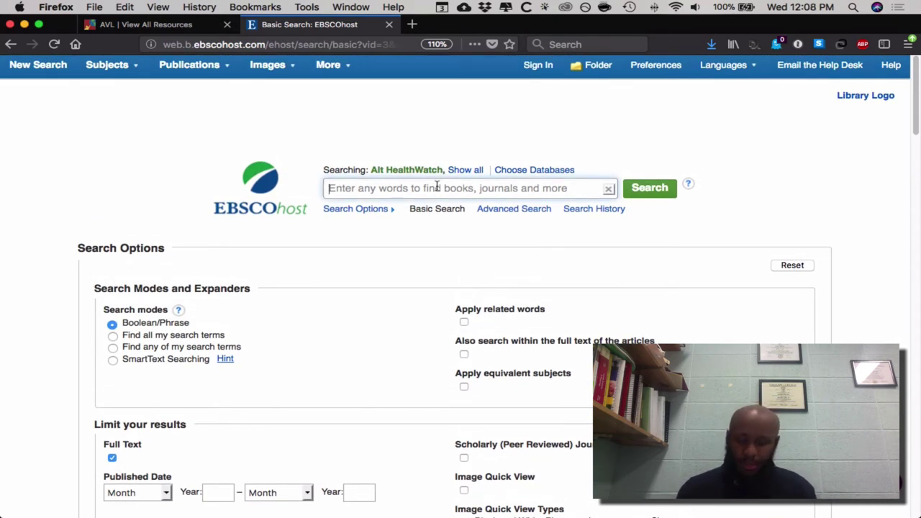
text(popula)
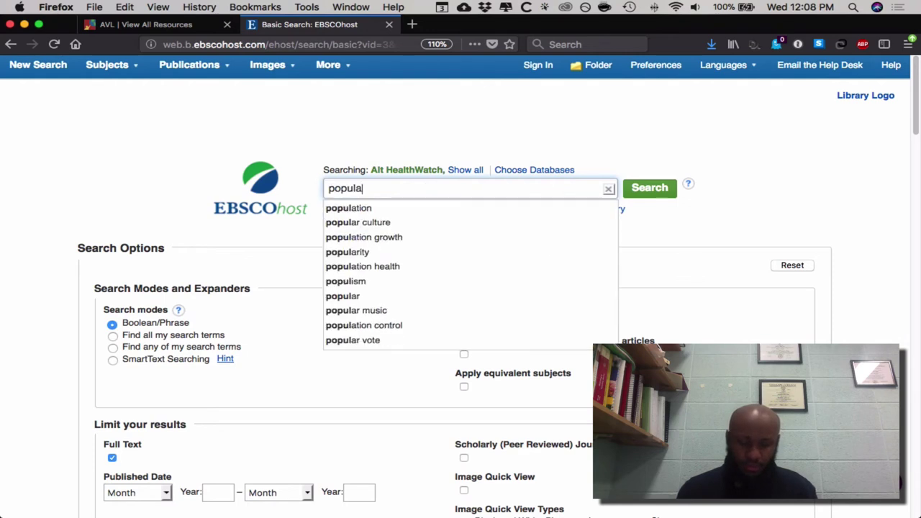
text(tion growth)
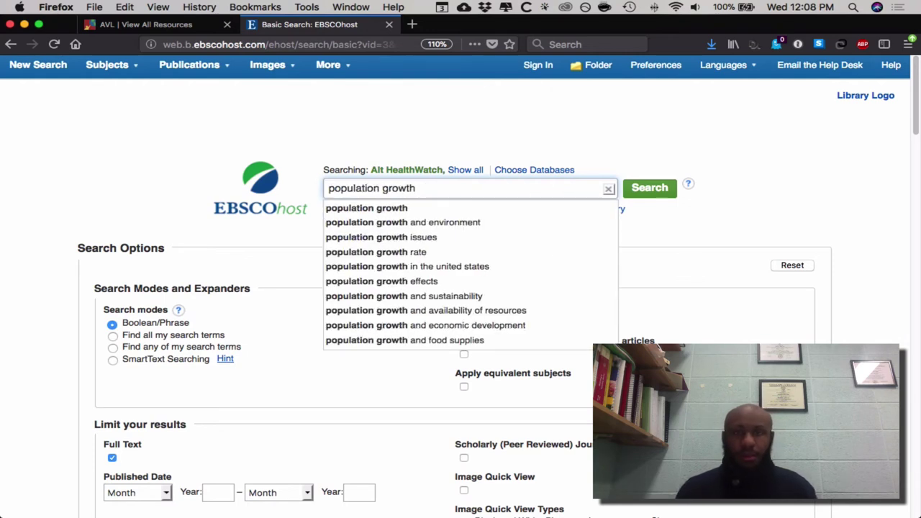
click(642, 188)
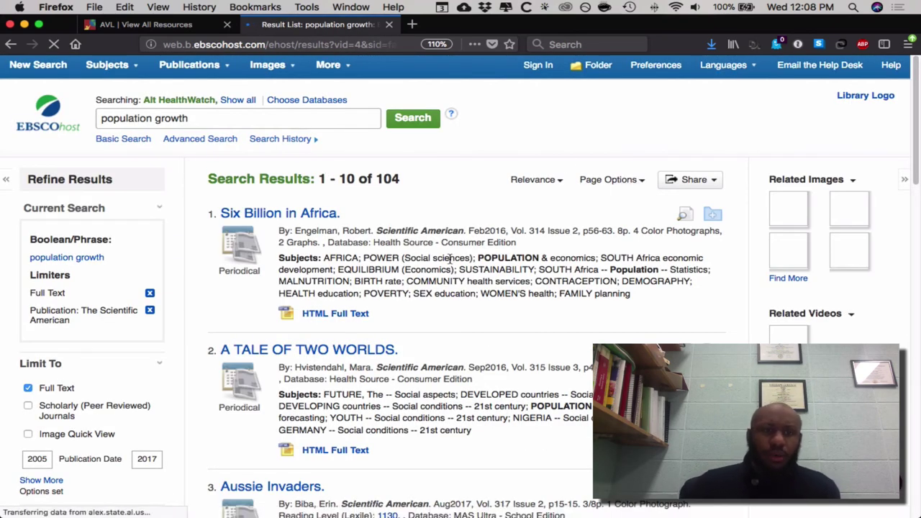
Scroll the results and open the record for result 8, 'Up, Up and Away.'
scroll(451, 258, down, 1)
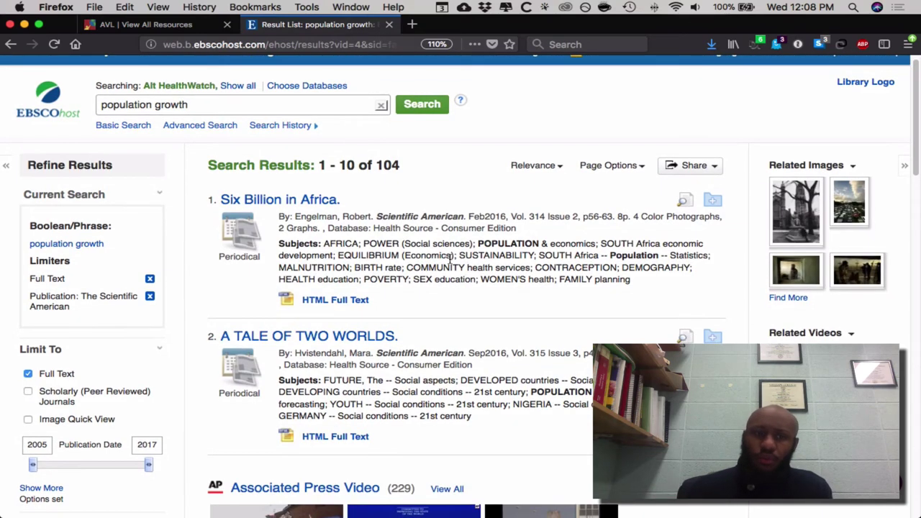
mouse_move(916, 117)
mouse_down()
mouse_move(912, 195)
mouse_move(895, 256)
mouse_up()
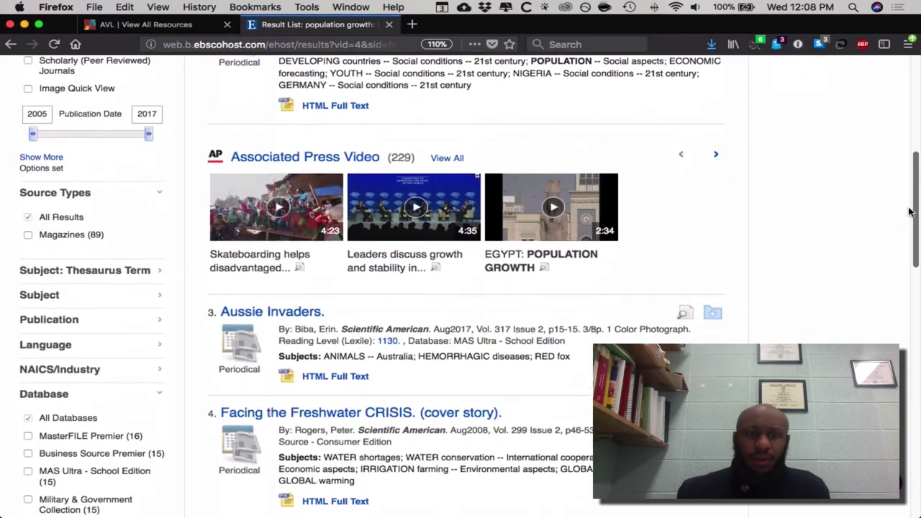
scroll(894, 256, down, 2)
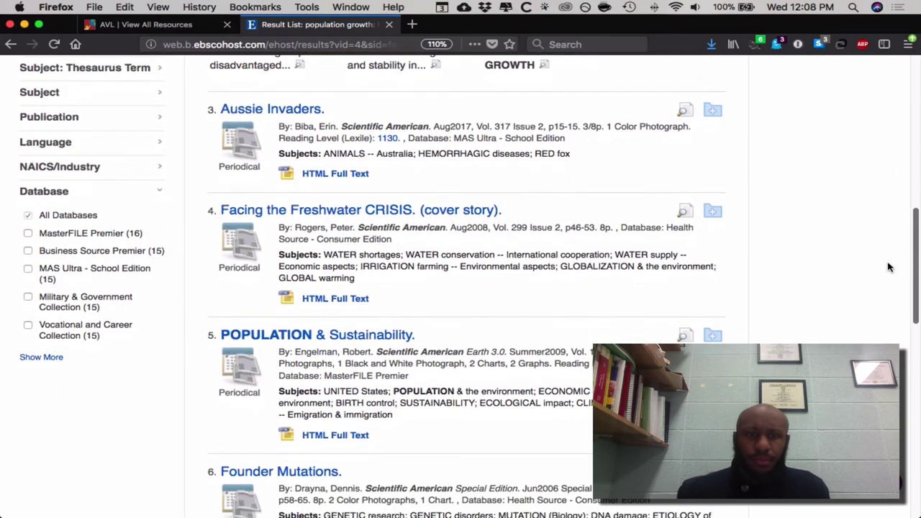
scroll(885, 274, down, 1)
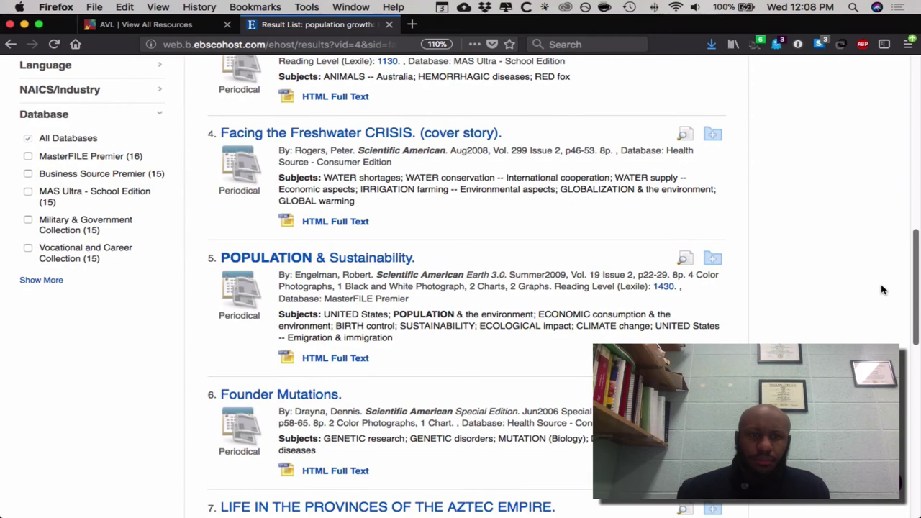
scroll(882, 288, down, 2)
scroll(878, 308, down, 1)
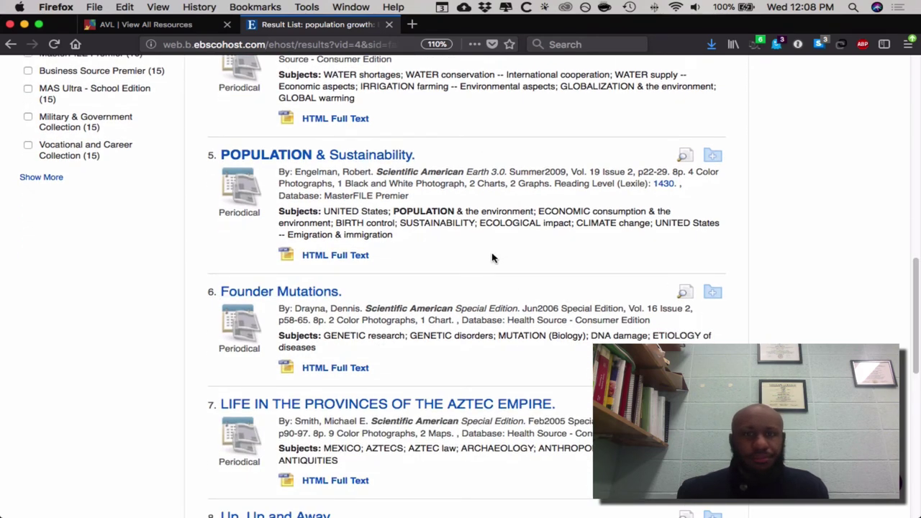
scroll(492, 259, down, 1)
scroll(489, 261, down, 3)
scroll(489, 262, down, 4)
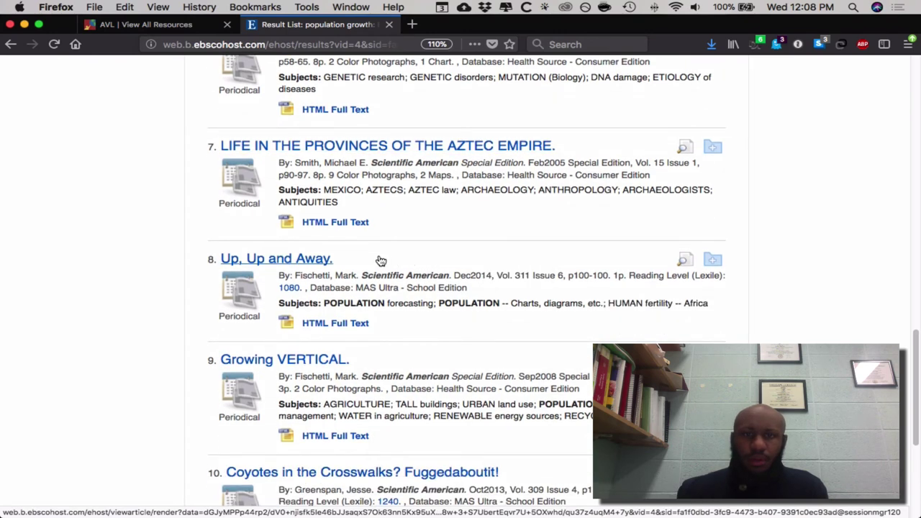
click(292, 264)
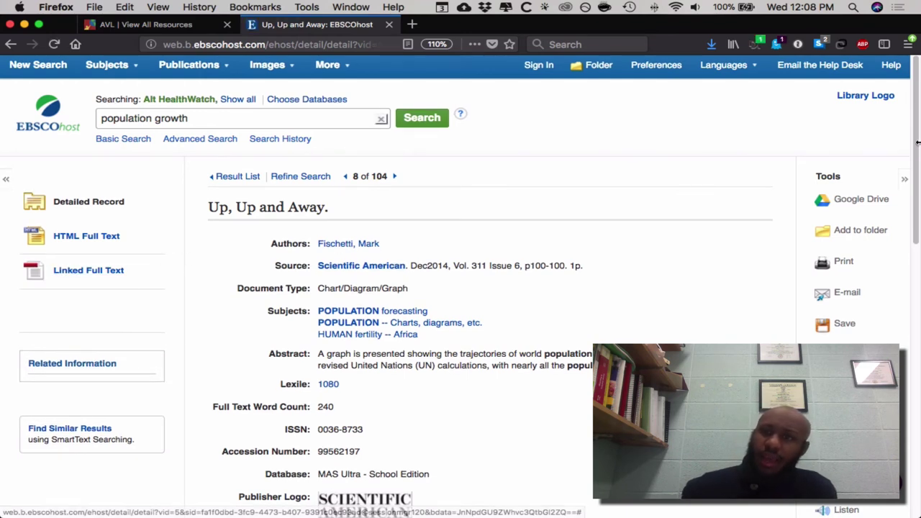
View the HTML full text of 'Up, Up and Away', backing out of the Linked Full Text error
click(108, 238)
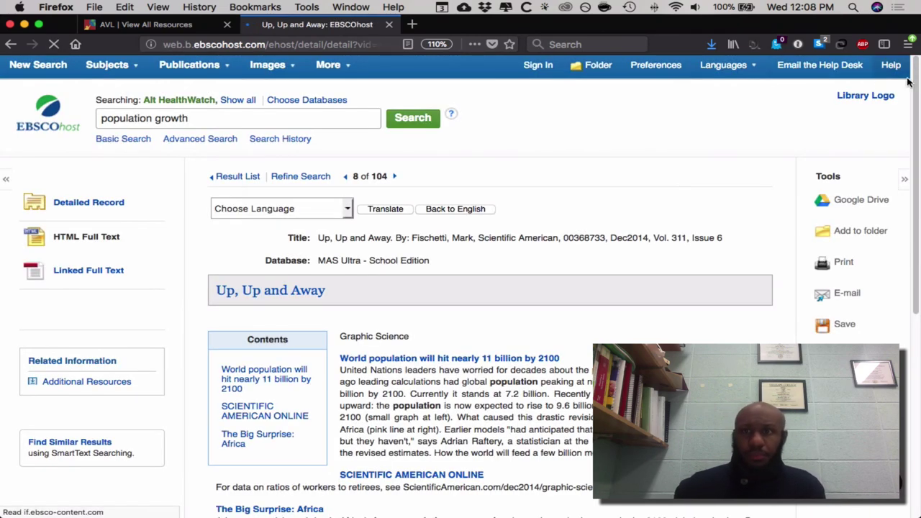
mouse_move(917, 87)
mouse_down()
mouse_move(916, 206)
mouse_move(916, 188)
mouse_up()
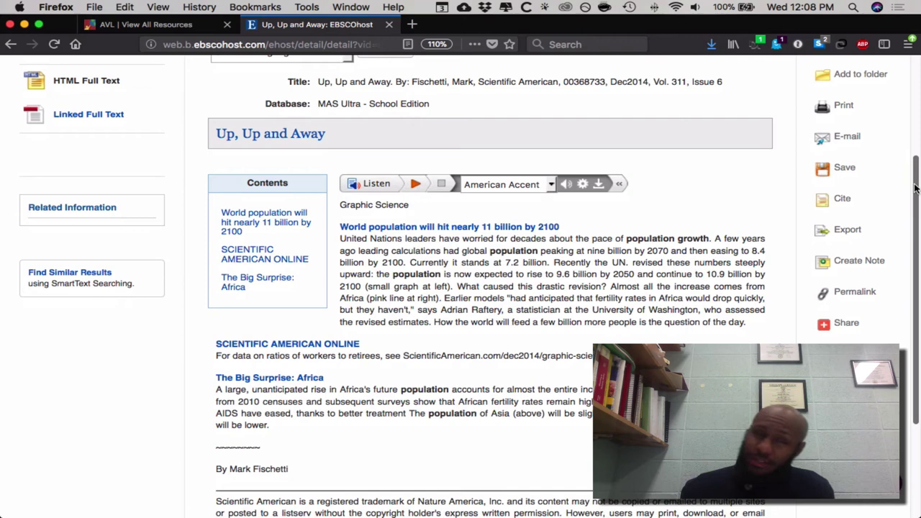
scroll(916, 187, up, 3)
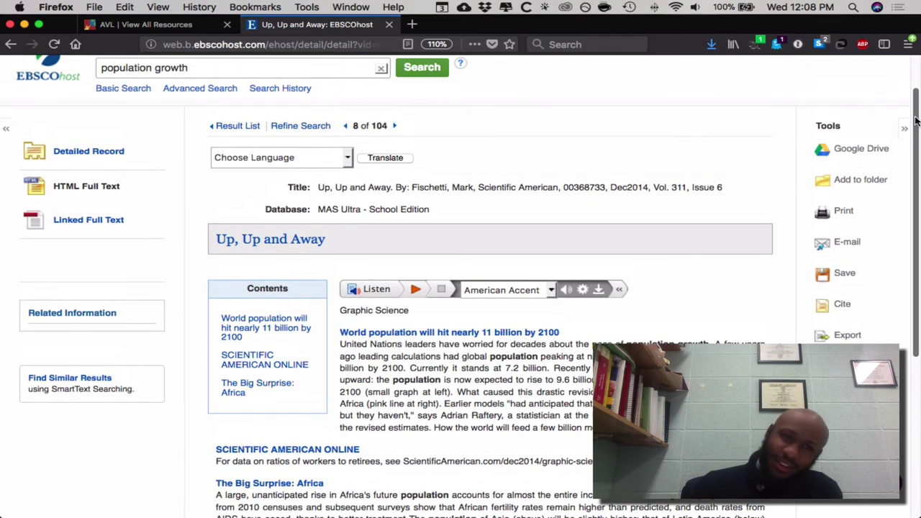
click(103, 221)
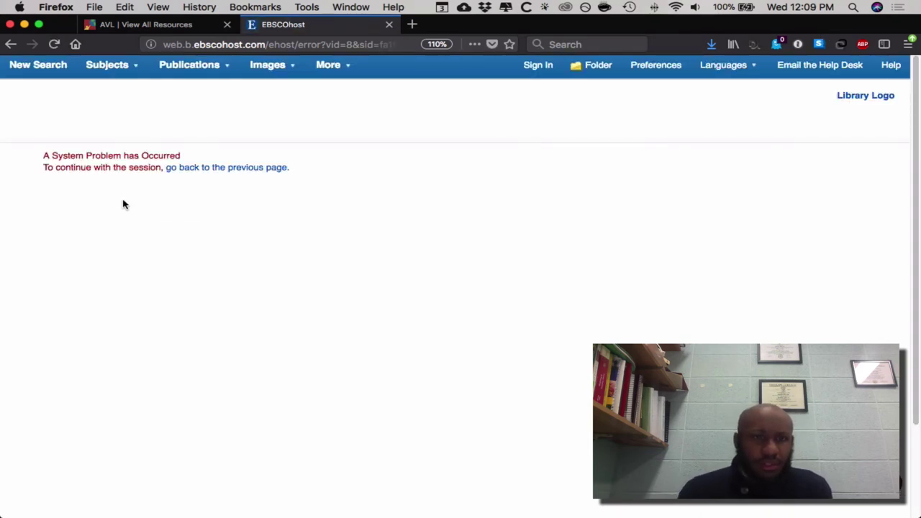
click(9, 43)
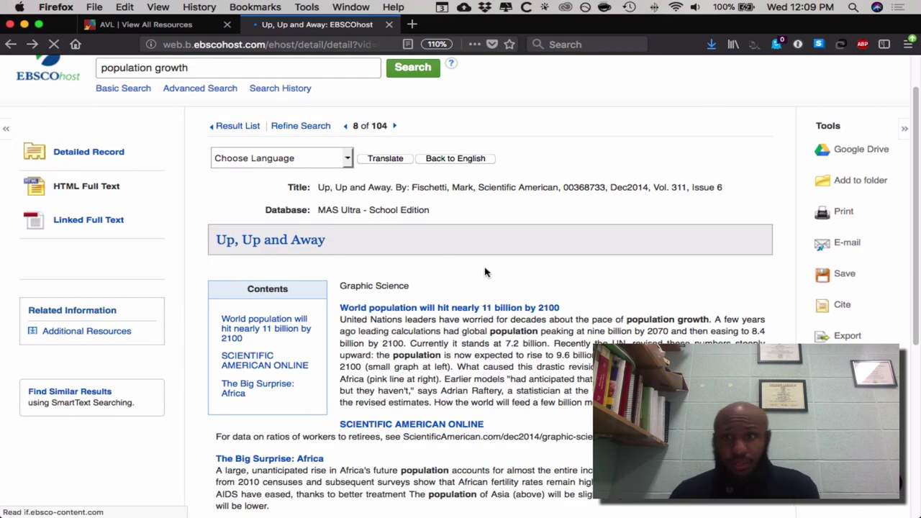
scroll(485, 269, down, 2)
scroll(507, 272, down, 2)
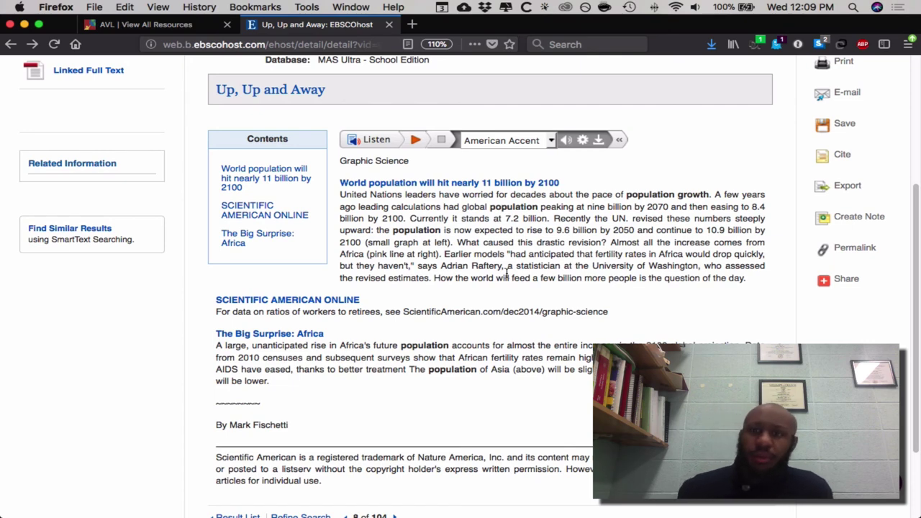
scroll(506, 272, up, 5)
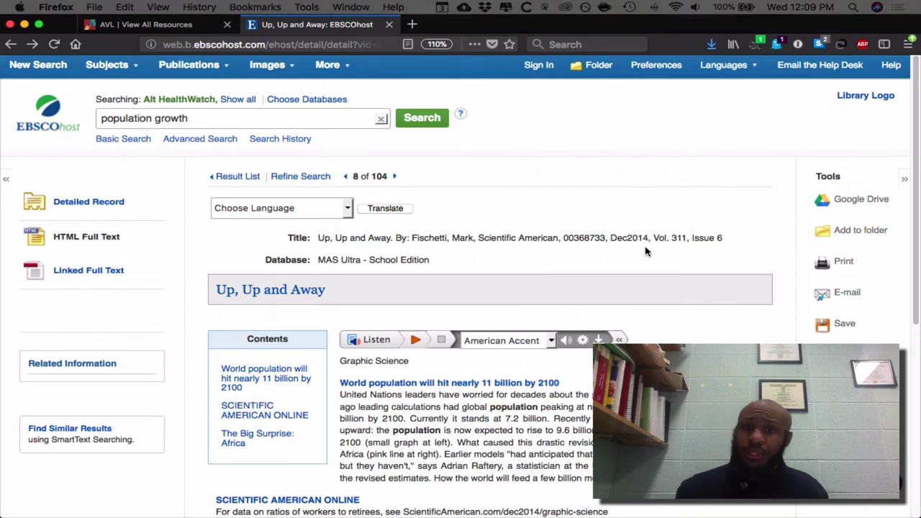
scroll(640, 266, down, 3)
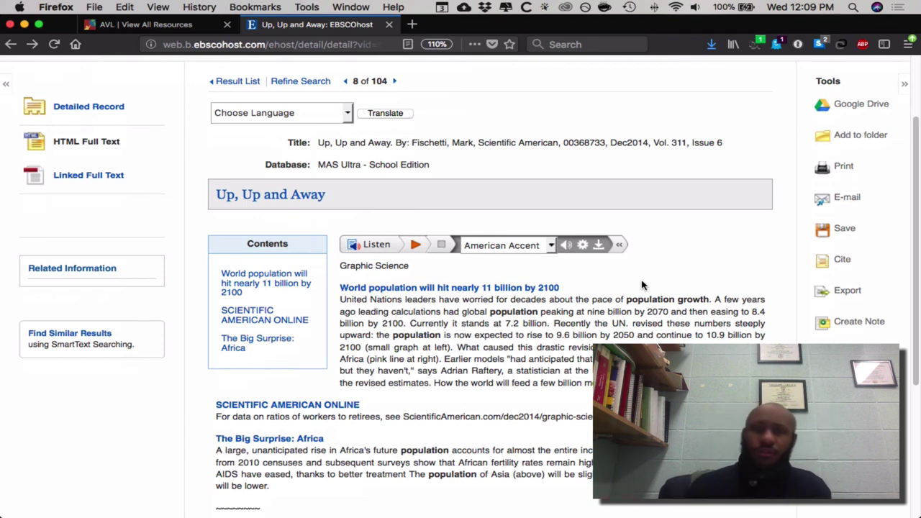
scroll(642, 285, up, 3)
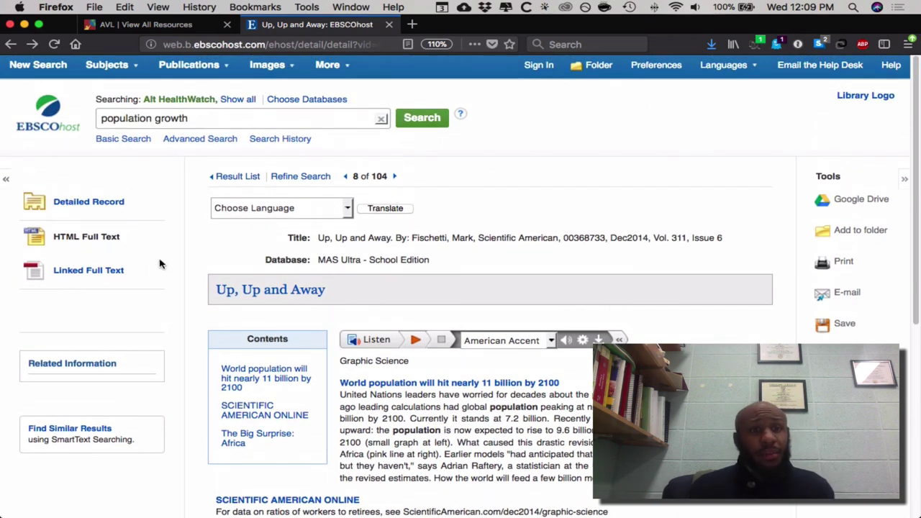